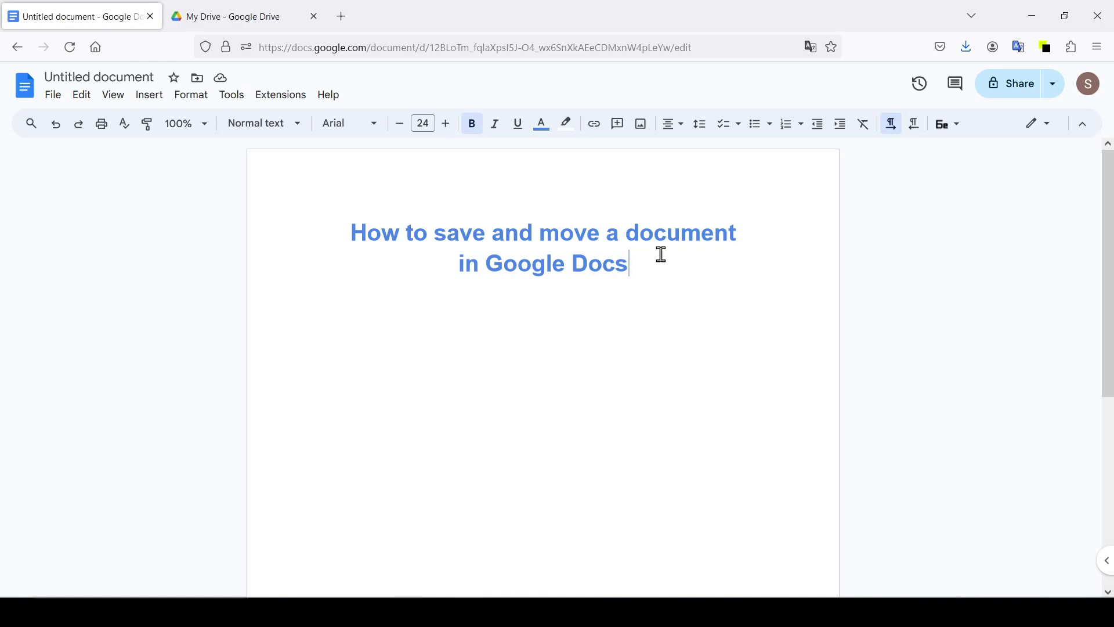
Select and deselect the heading, then change the untitled document's title to New123
drag(352, 232, 636, 264)
click(650, 276)
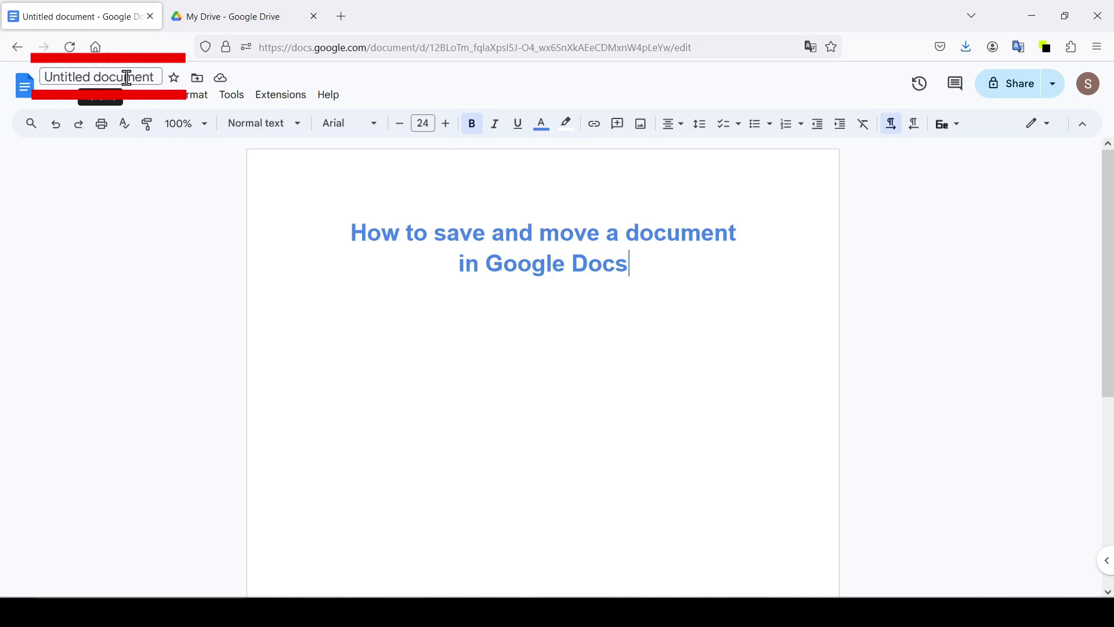
click(126, 77)
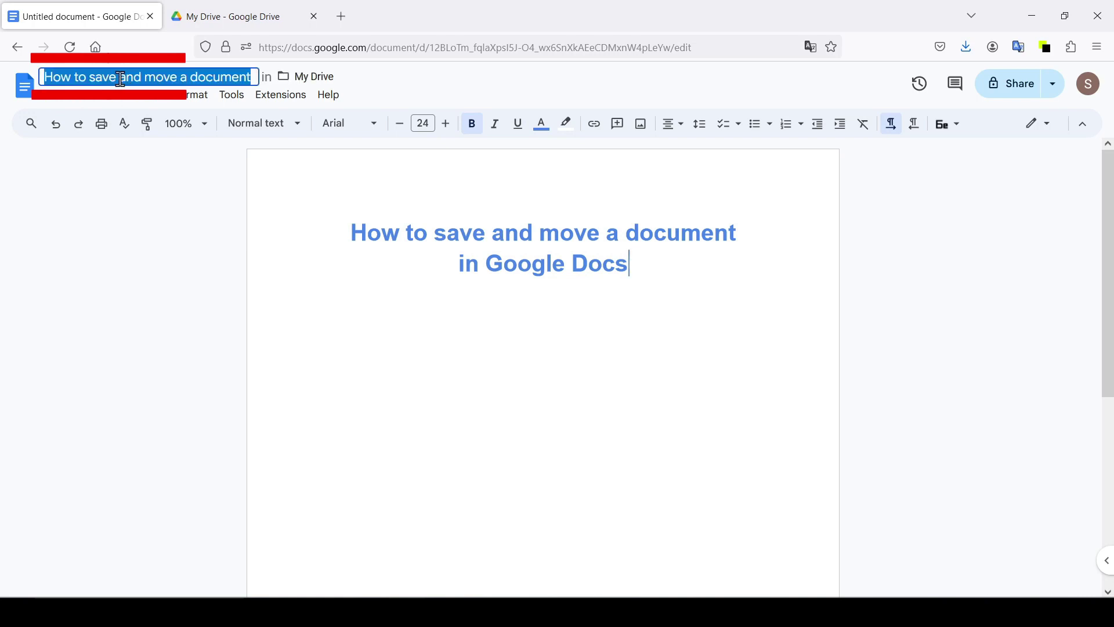
text(Ne)
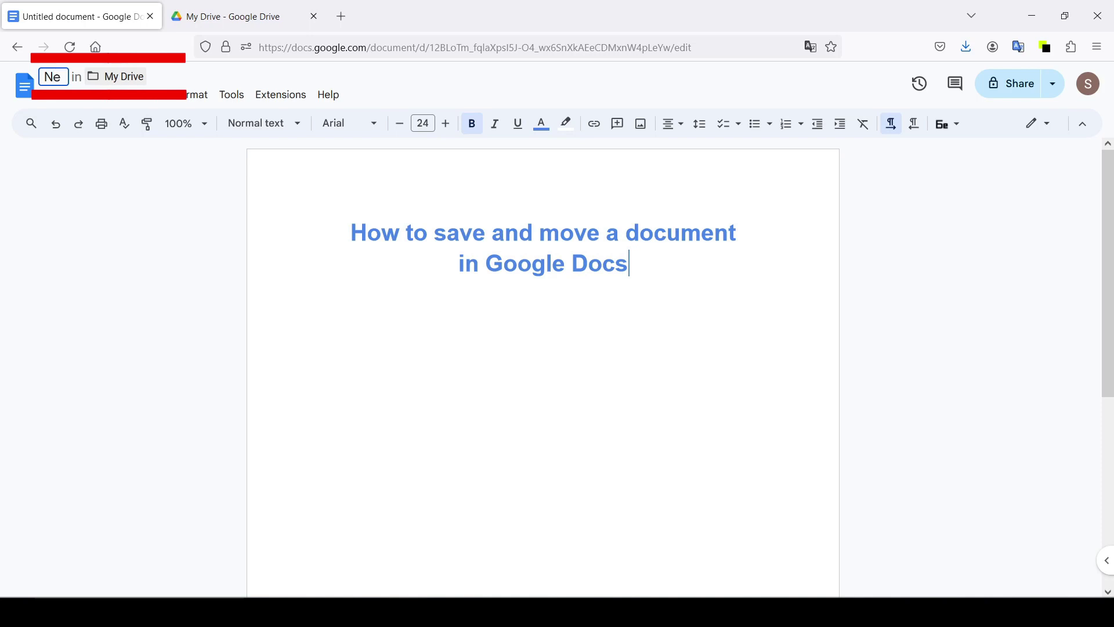
text(w12)
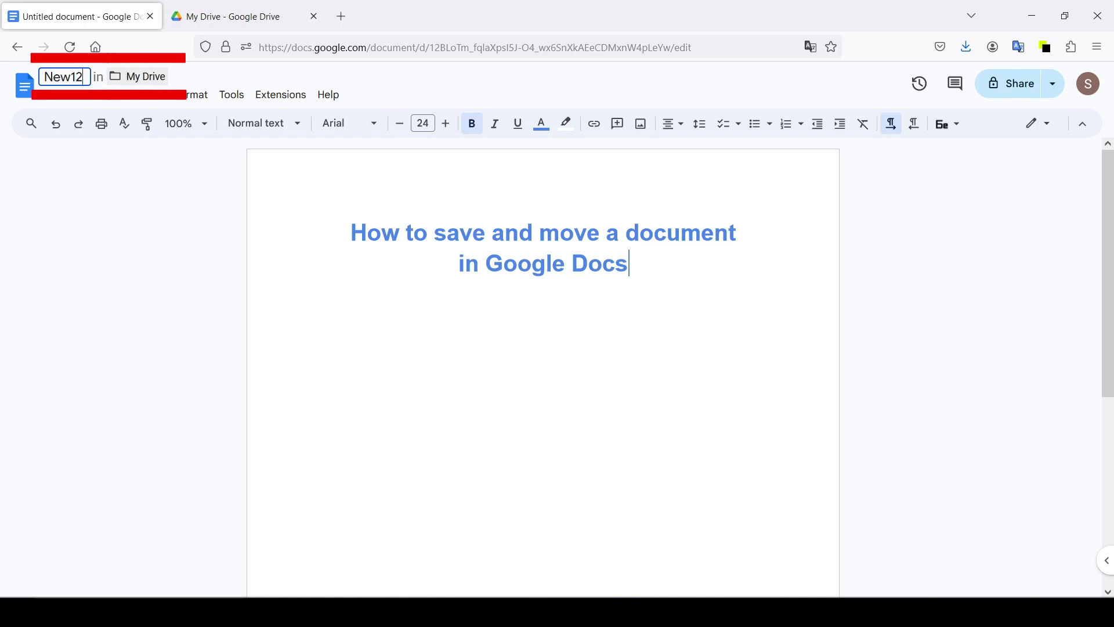
text(3)
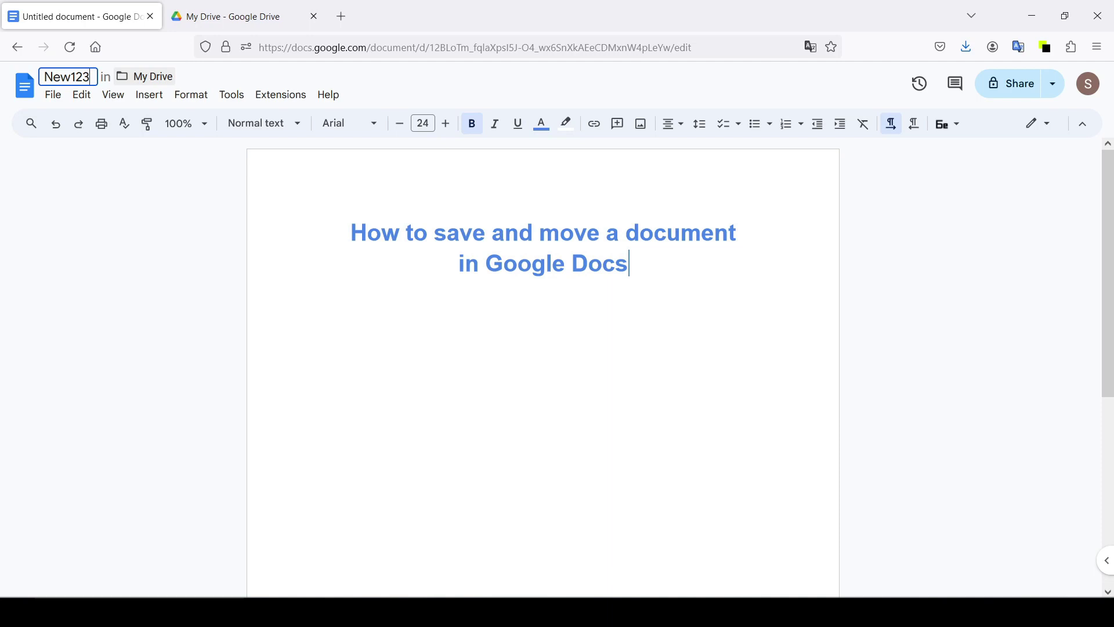
click(199, 80)
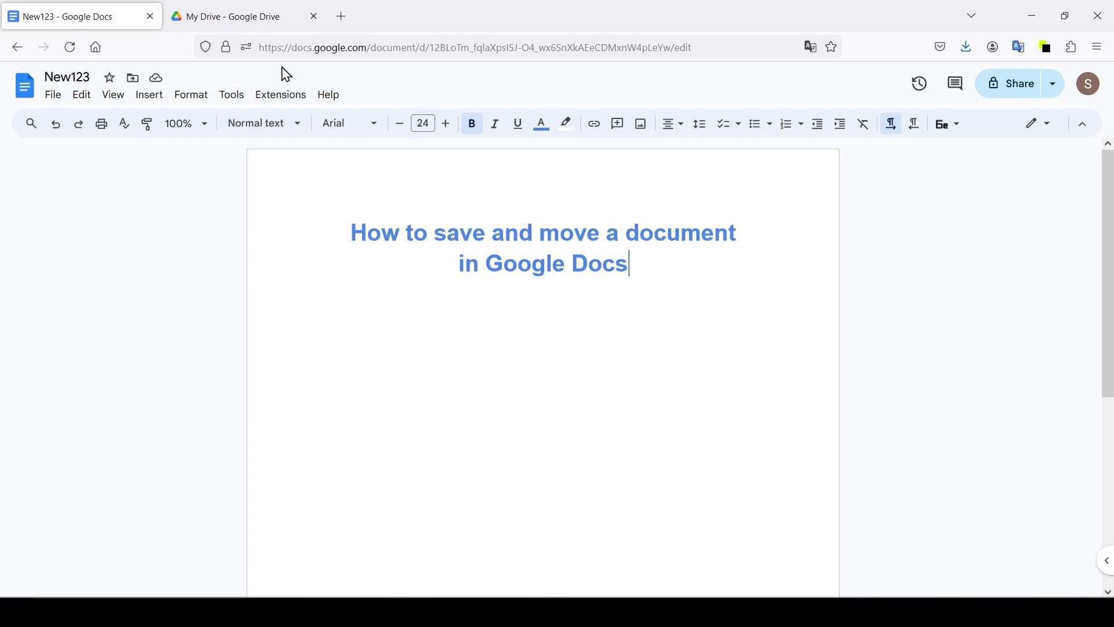
Show My Drive listing New123 beside the CCNA, Msc and work folders
click(260, 20)
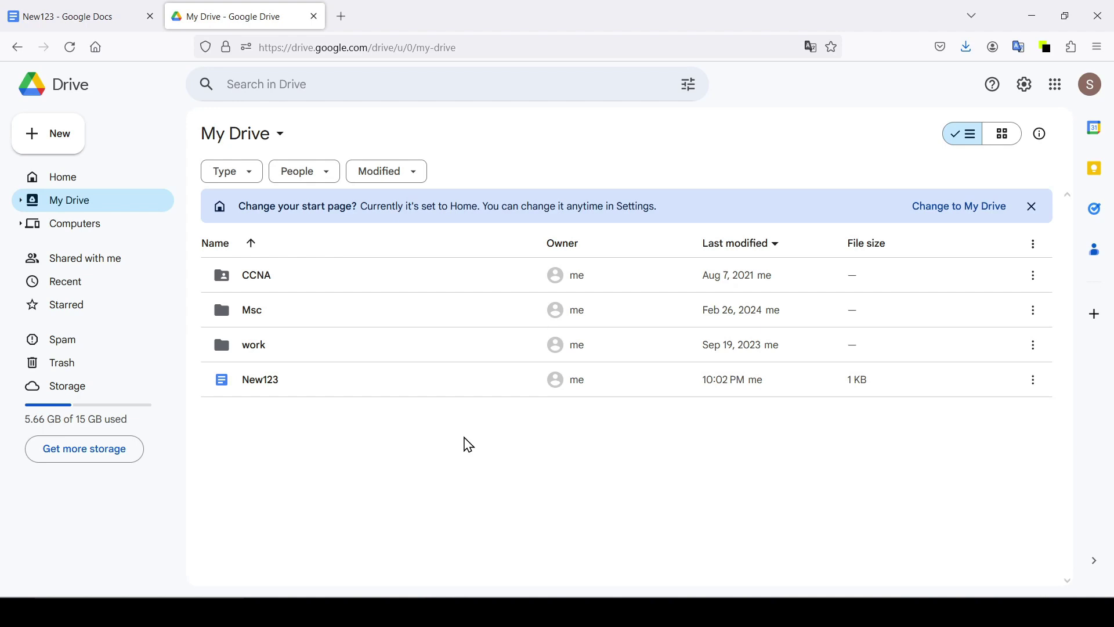
From the New123 document, move it out of My Drive into the work folder
click(90, 15)
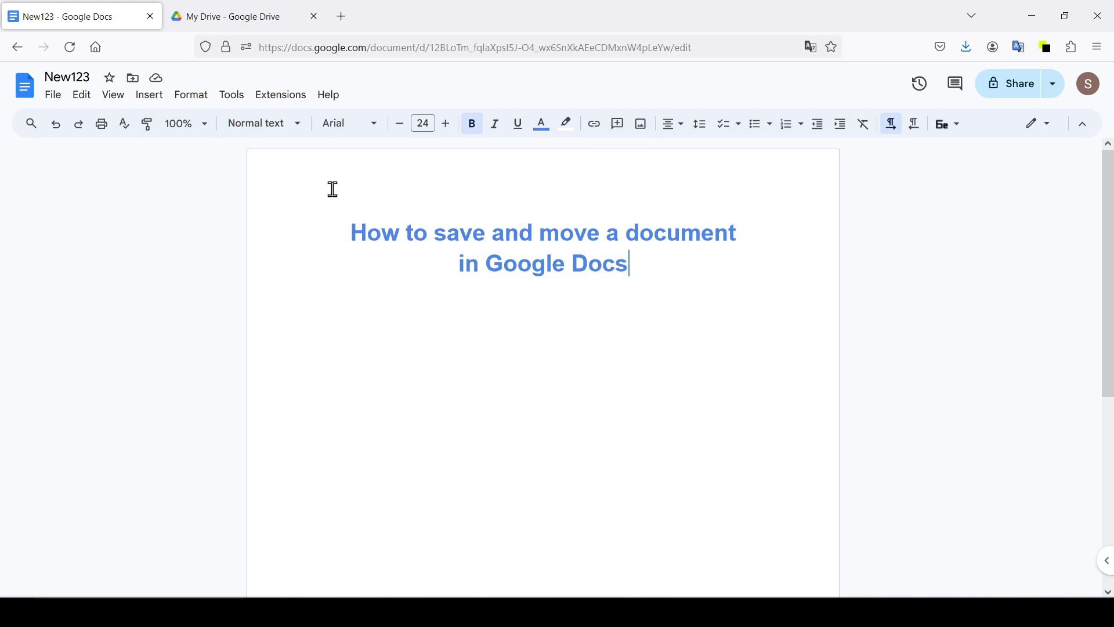
click(134, 81)
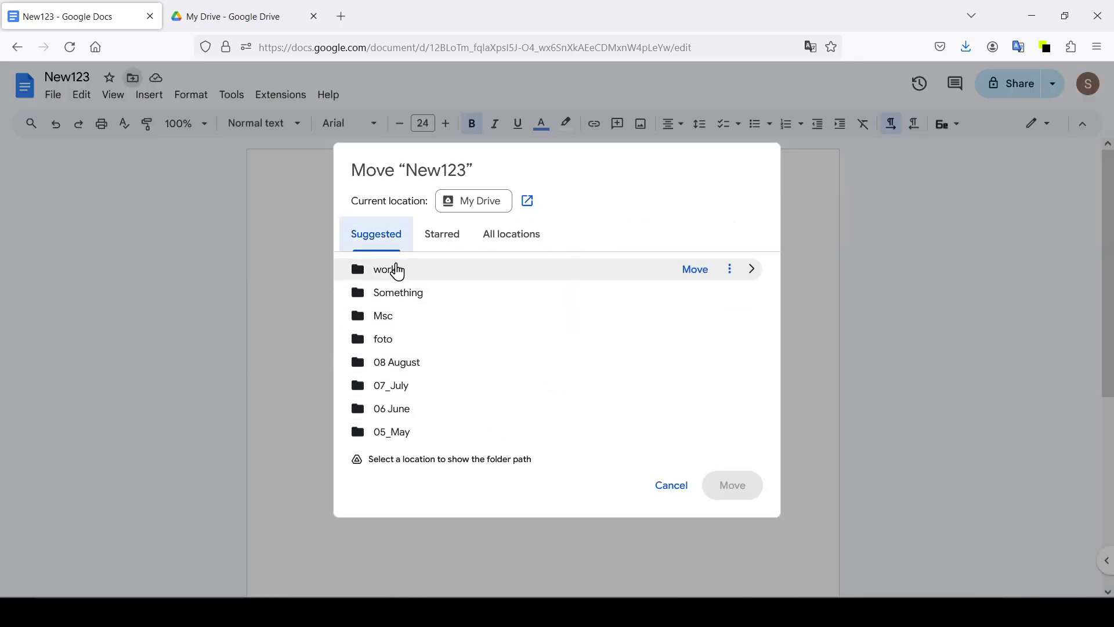
click(409, 274)
click(746, 490)
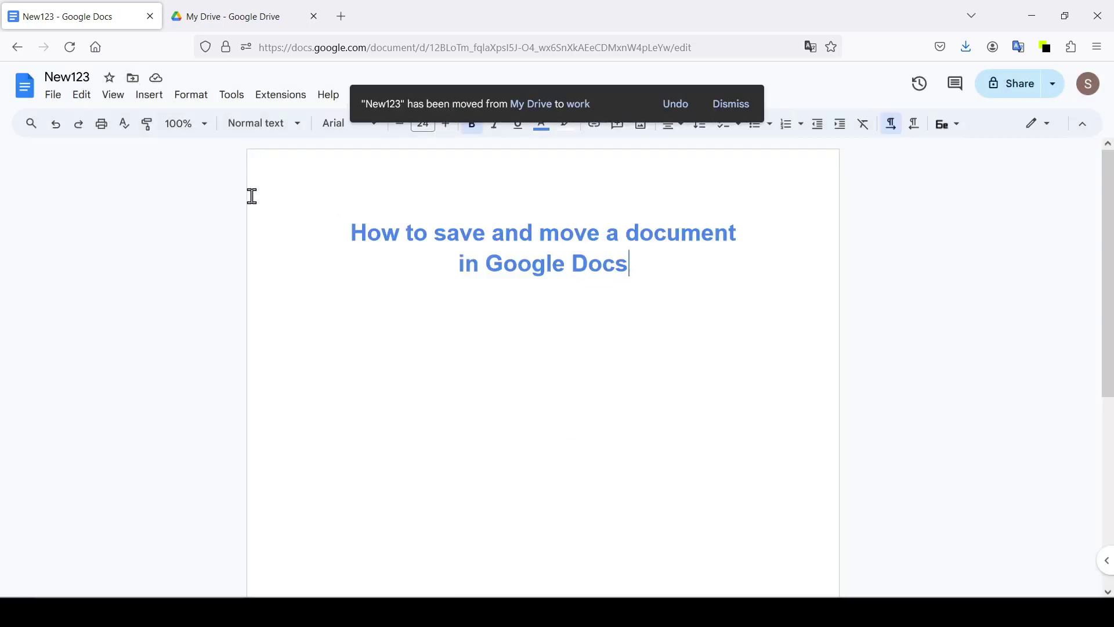
Open the work folder in Drive to find New123 beneath its month, foto and Something subfolders
click(247, 30)
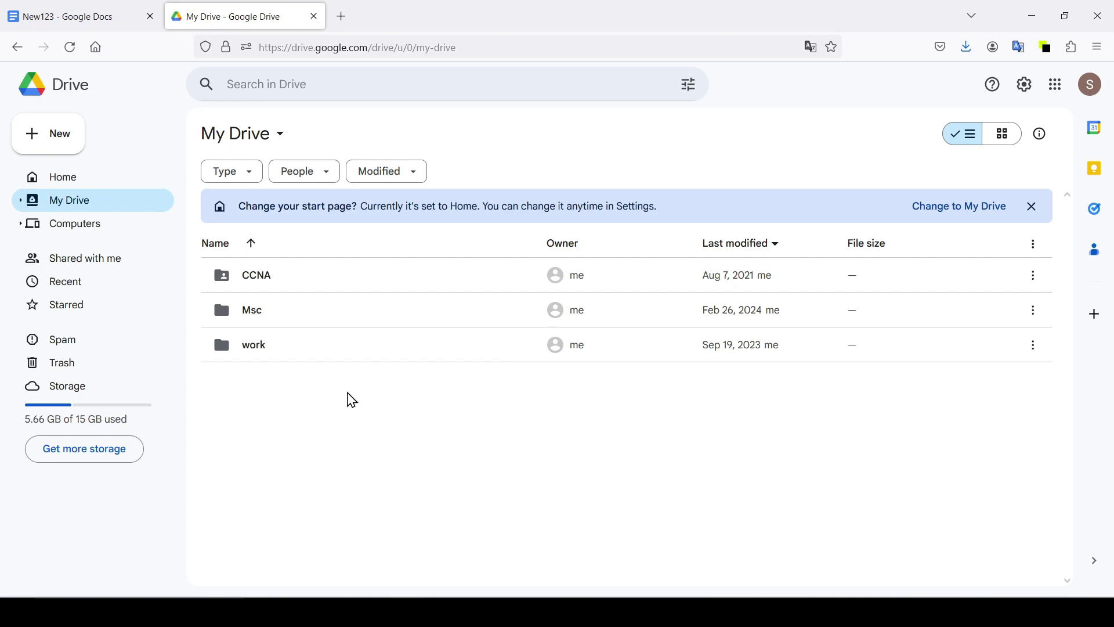
double_click(325, 346)
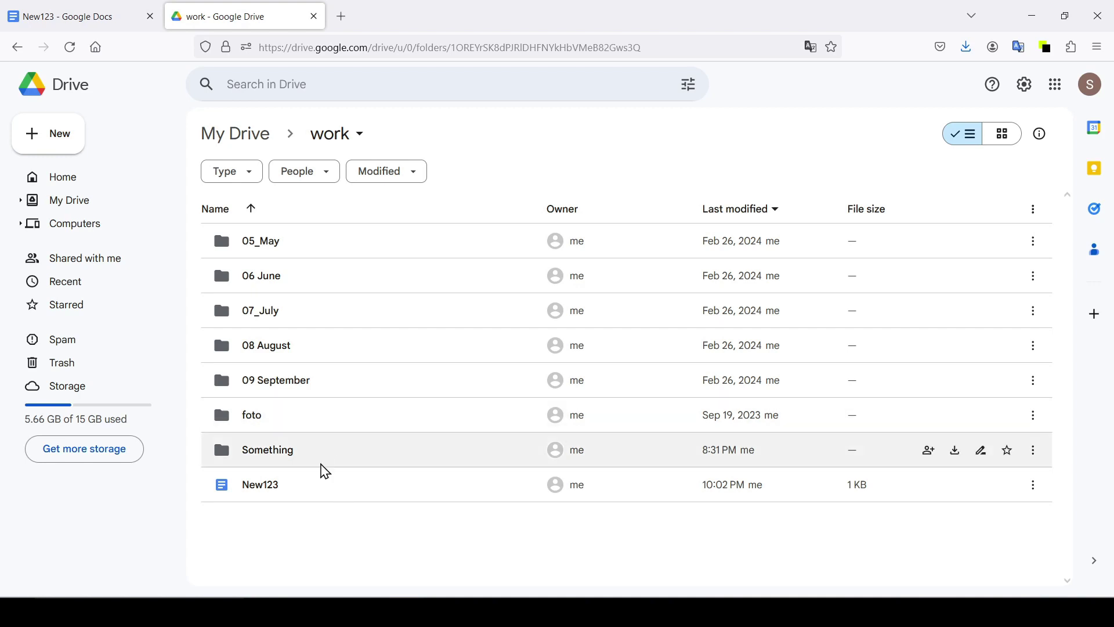
mouse_move(321, 484)
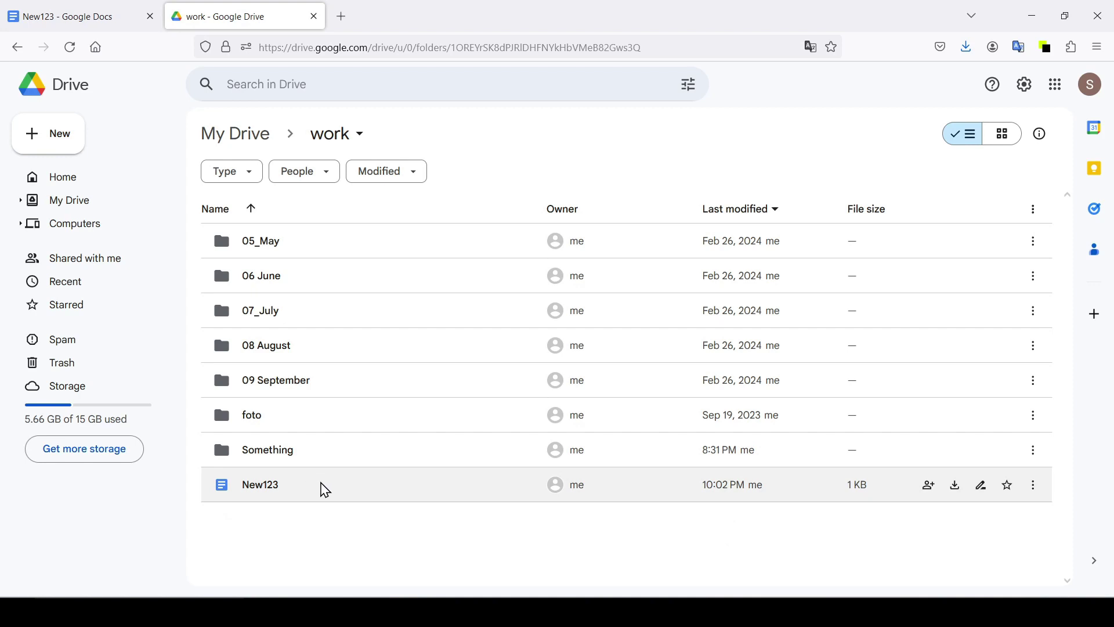
Drag New123 from work onto My Drive in the sidebar, then return to the document
click(301, 490)
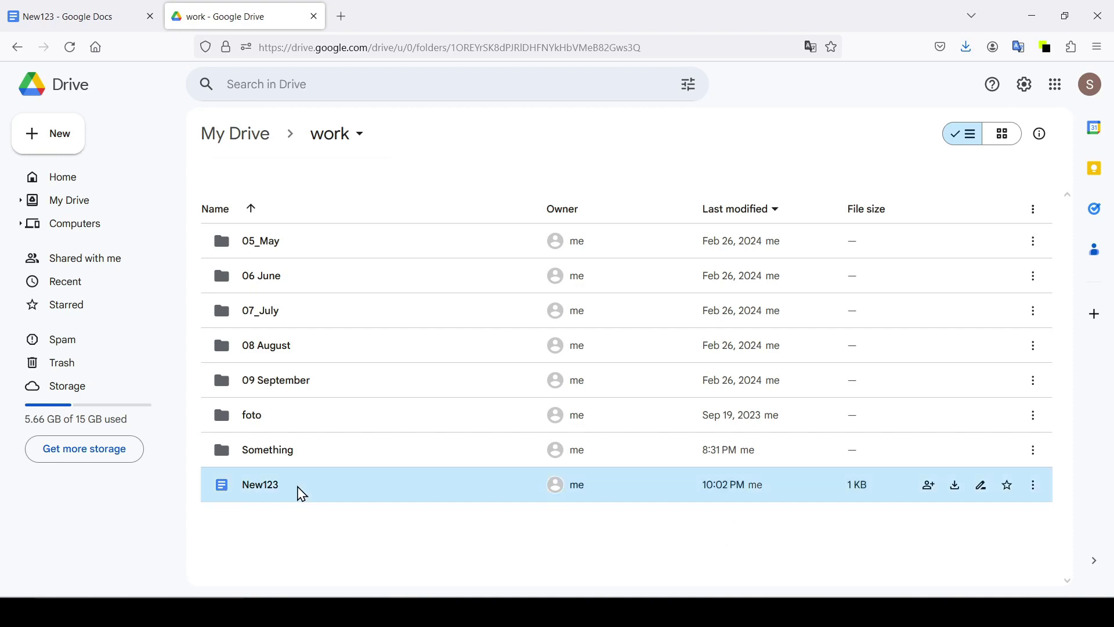
drag(296, 492, 175, 247)
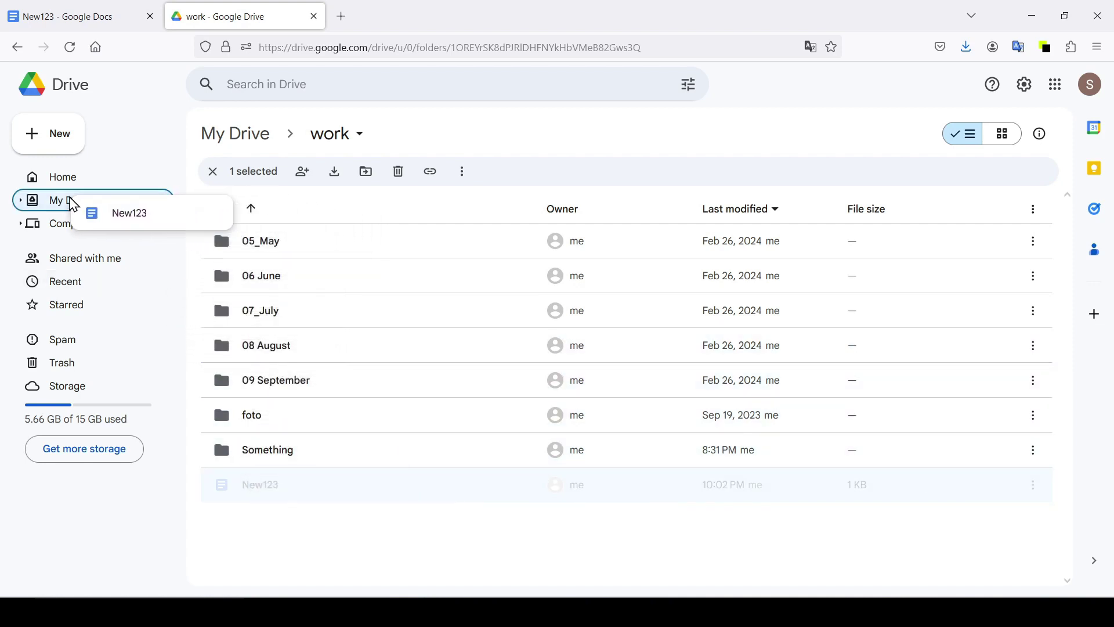
drag(174, 248, 69, 203)
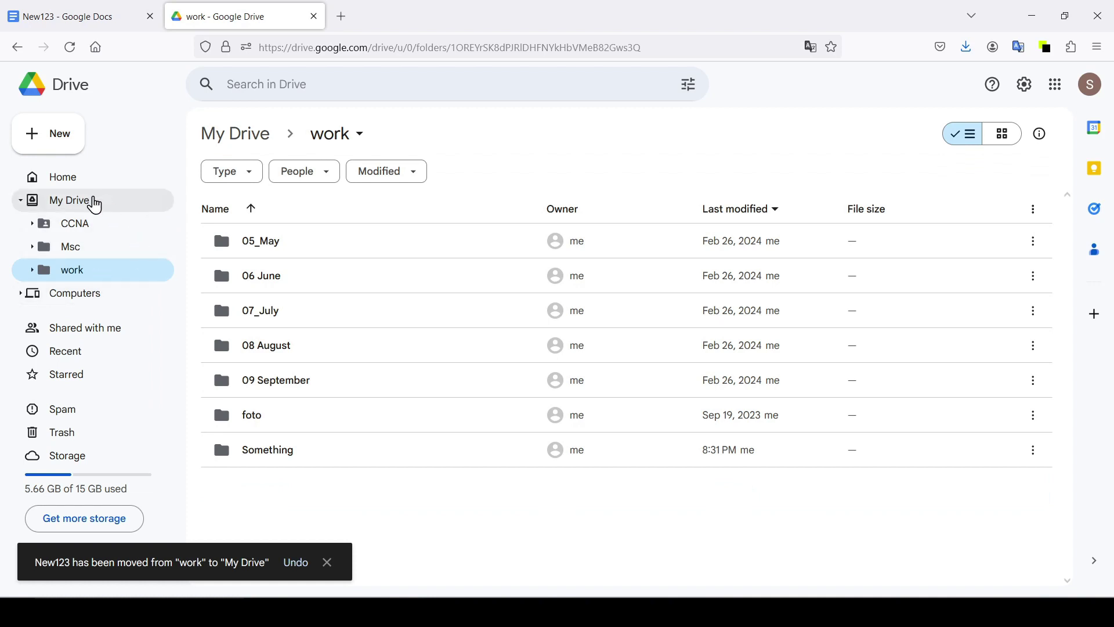
click(95, 202)
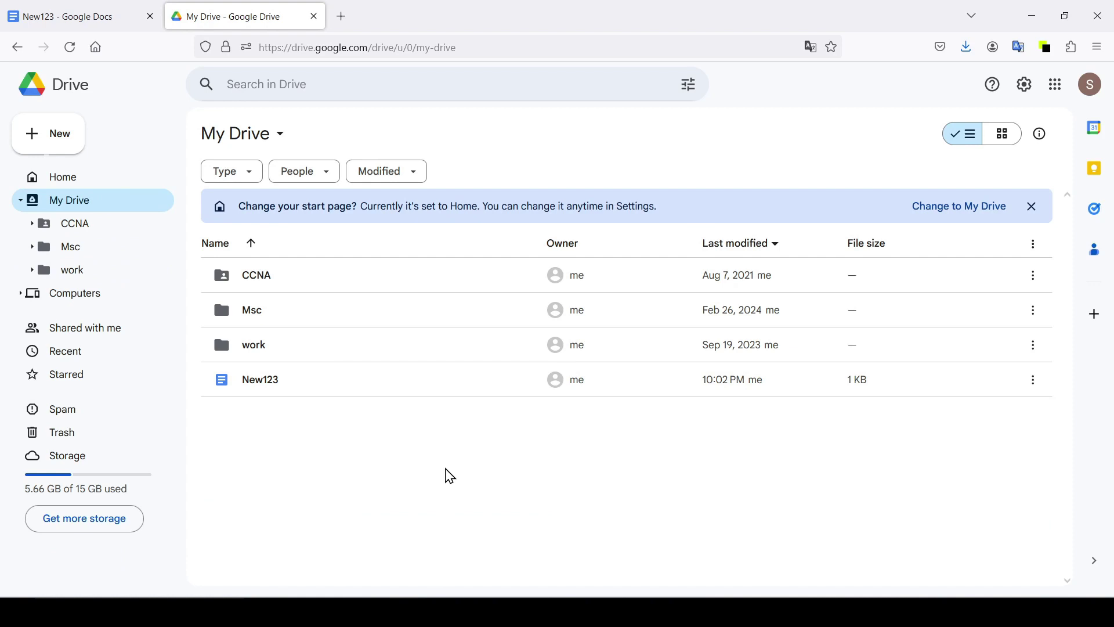
key(ctrl+Page_Up)
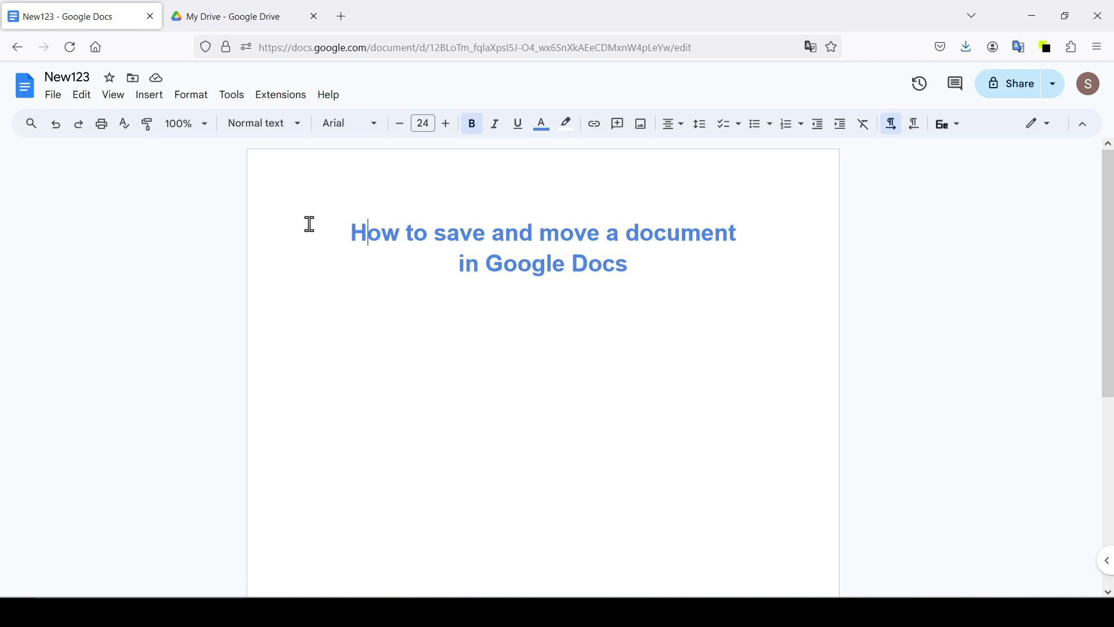
Save New123 as a Microsoft Word (.docx) file into the local 'different' folder
click(53, 95)
mouse_move(90, 247)
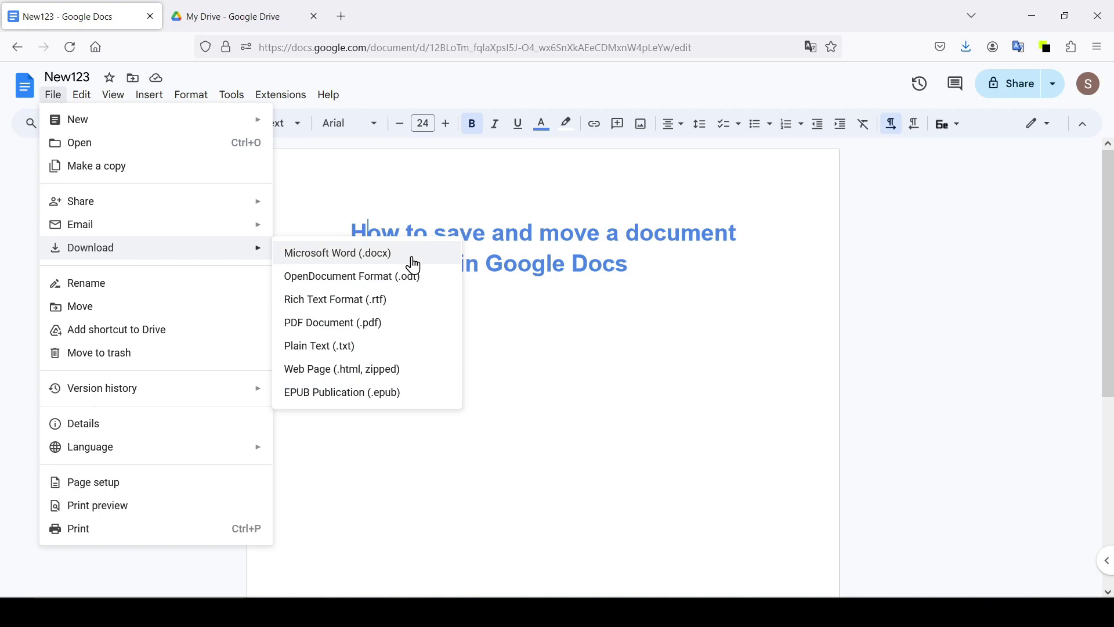
click(379, 254)
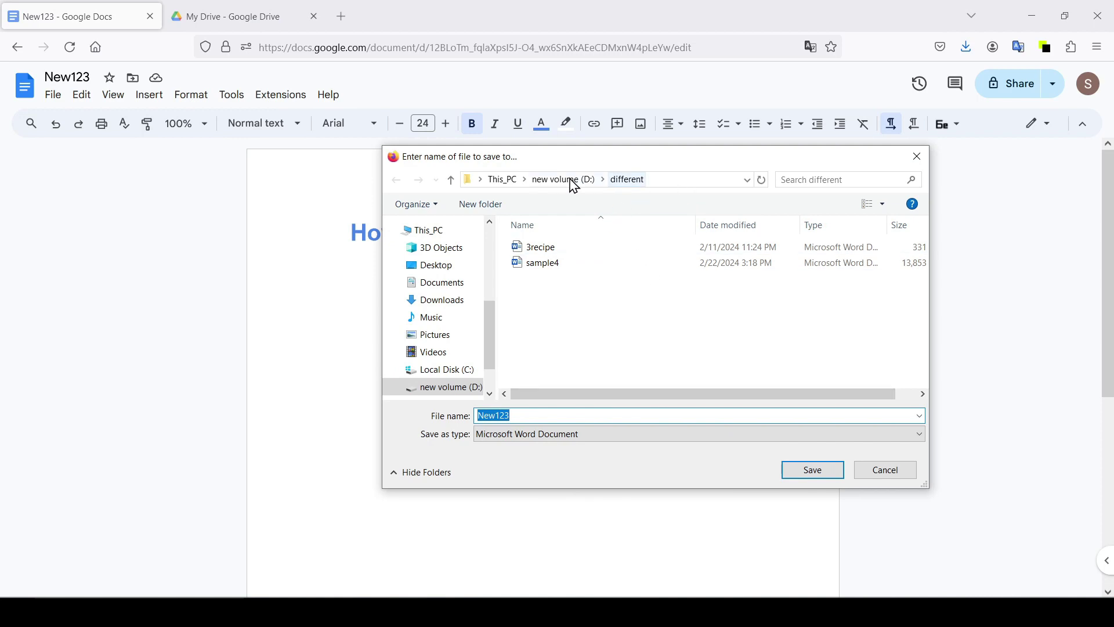
click(828, 475)
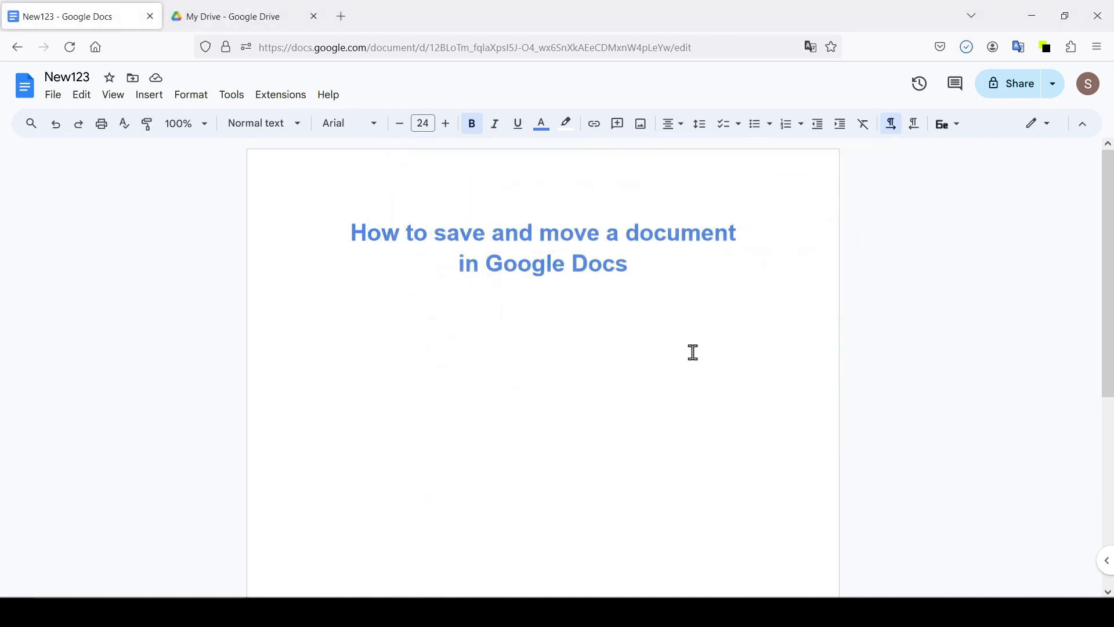